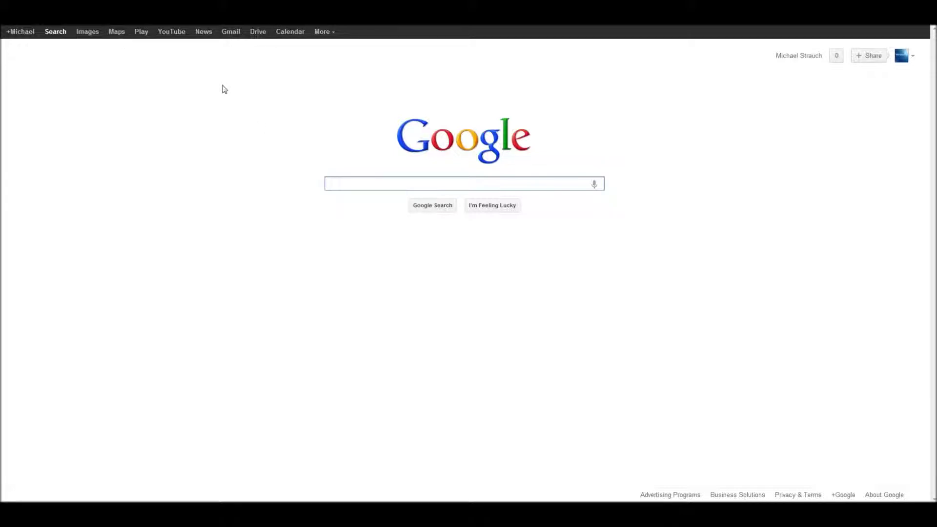
# Step: Open Gmail, view the eBay shipping label email, and return to the 778-message inbox
pyautogui.click(233, 37)
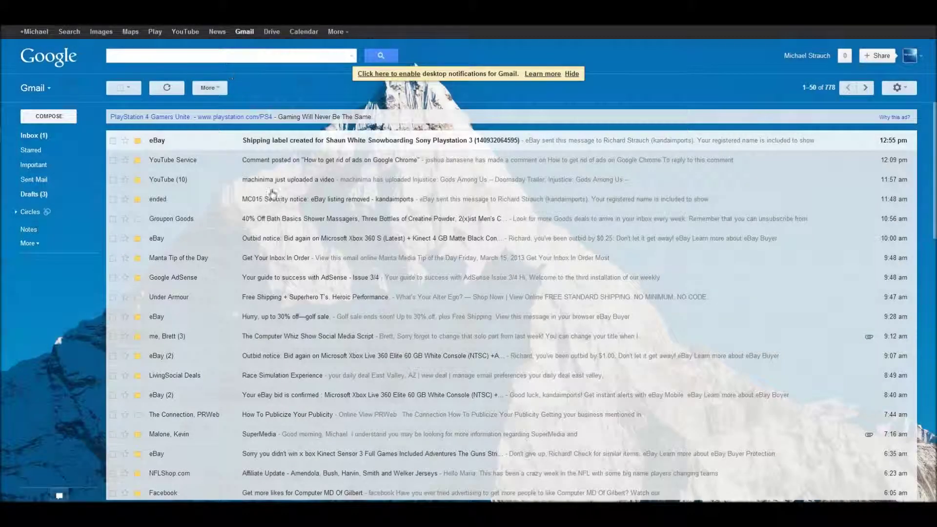
pyautogui.click(254, 146)
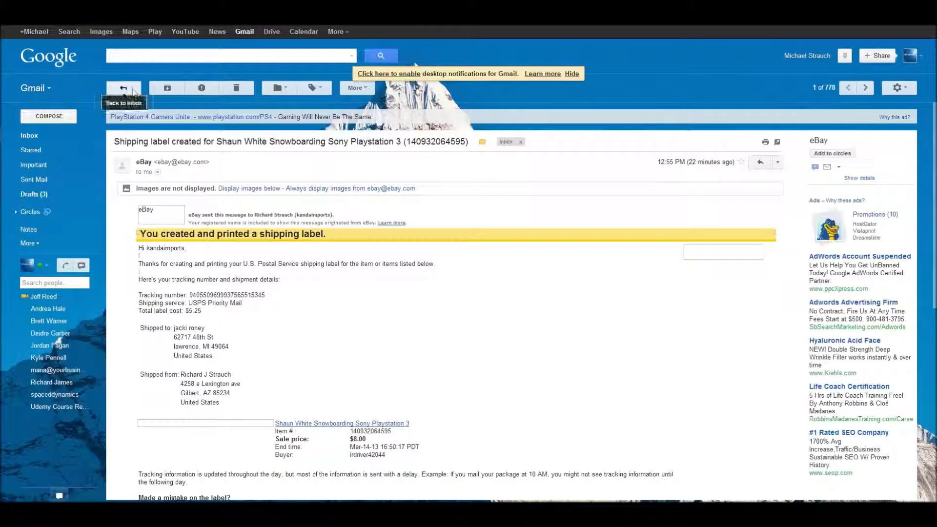
pyautogui.click(134, 91)
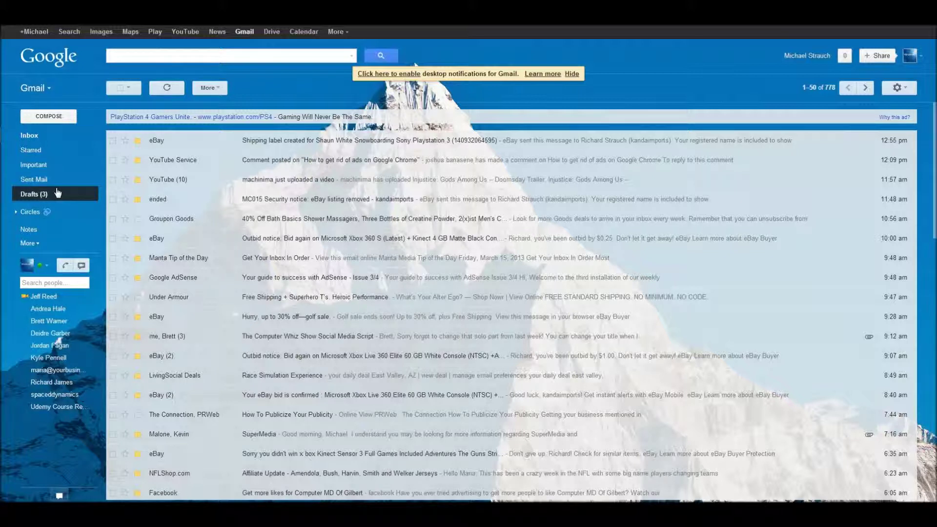
pyautogui.click(43, 151)
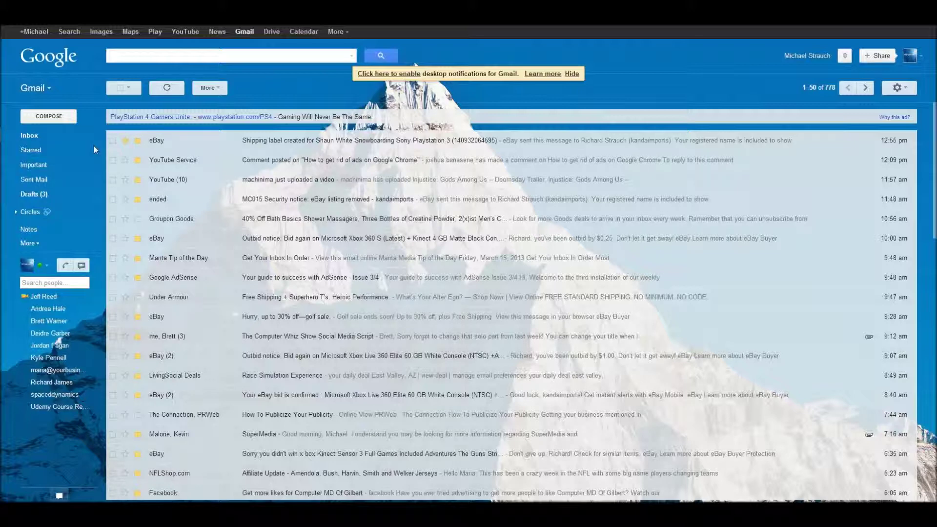
pyautogui.click(37, 150)
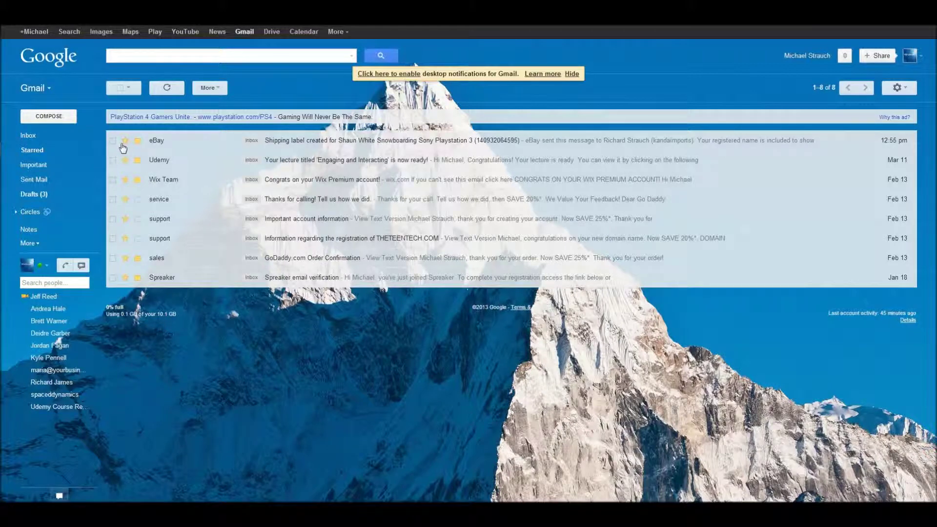
pyautogui.click(30, 135)
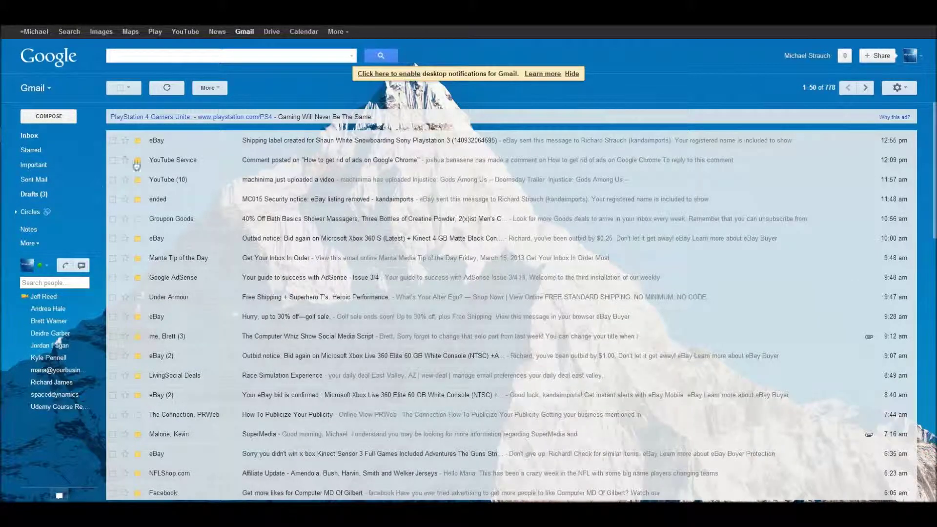
pyautogui.click(37, 150)
pyautogui.click(48, 182)
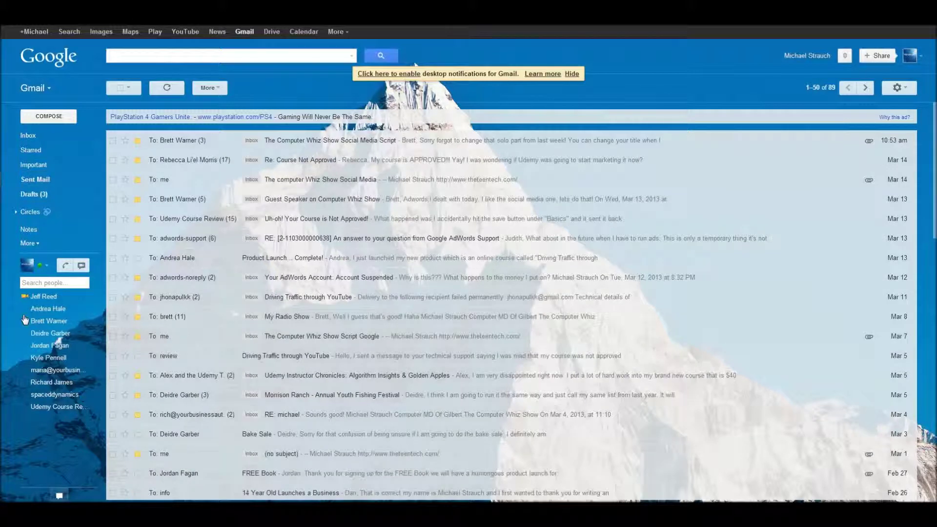
pyautogui.click(51, 196)
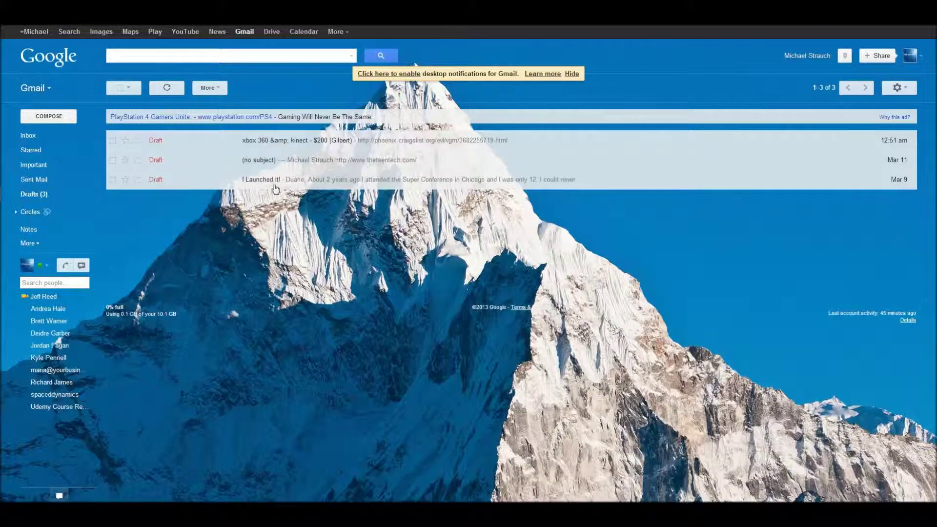
pyautogui.click(35, 136)
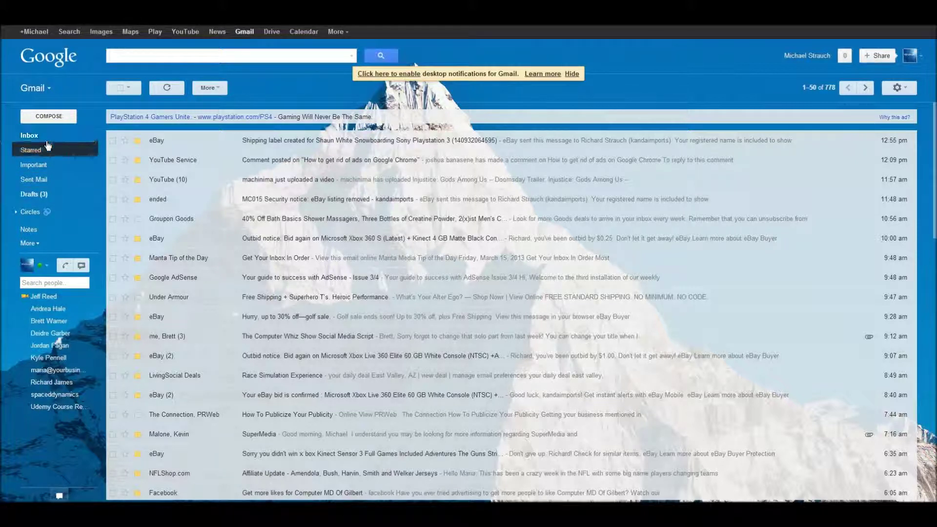
pyautogui.click(68, 118)
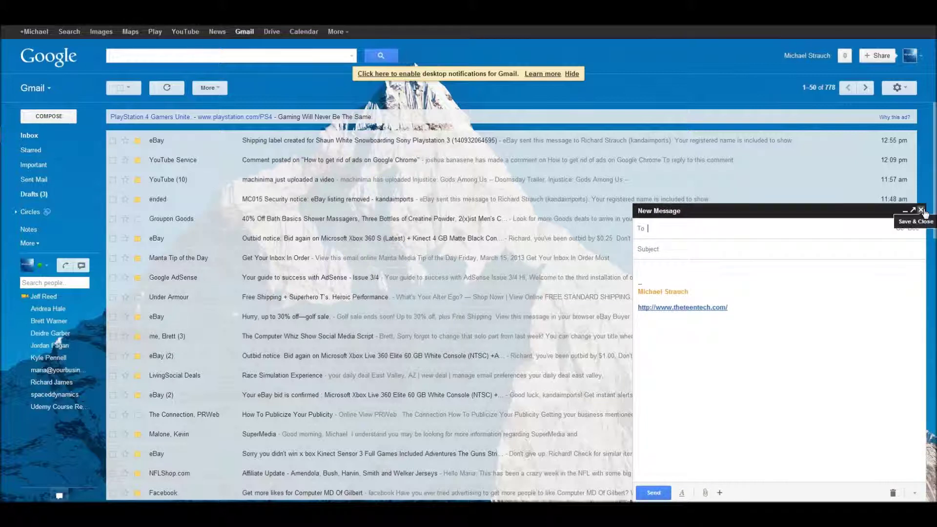
pyautogui.click(920, 210)
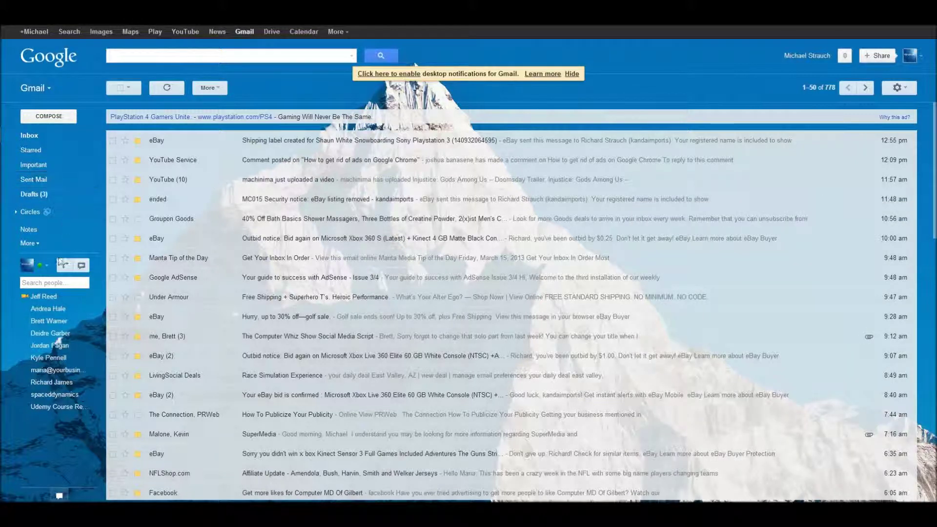
pyautogui.click(94, 213)
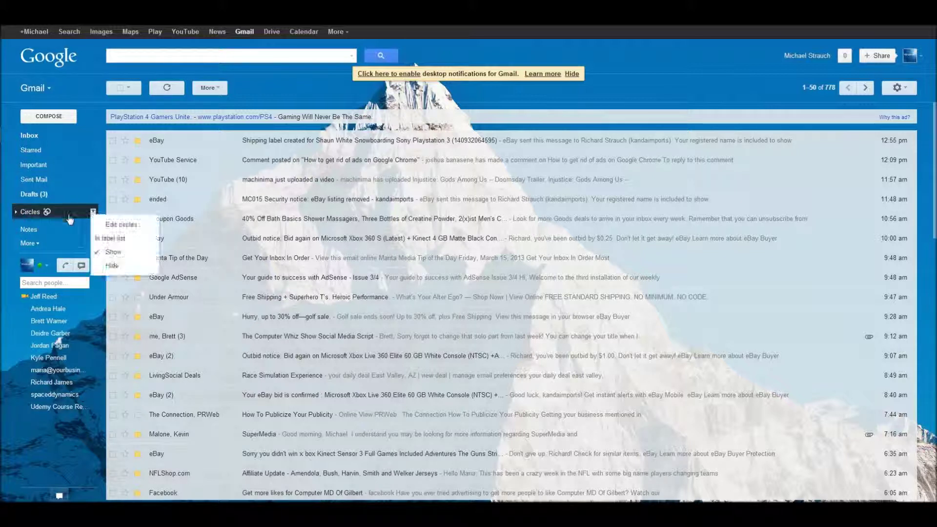
pyautogui.click(70, 218)
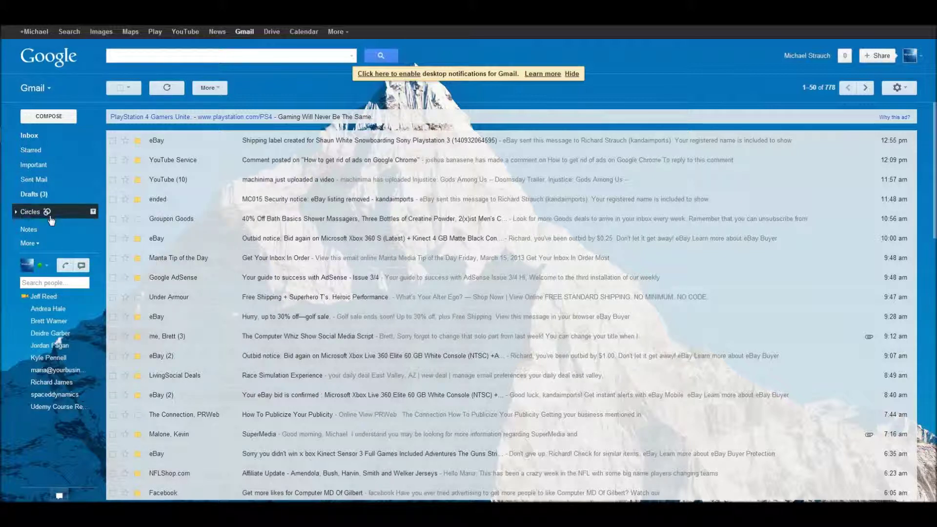
pyautogui.click(28, 212)
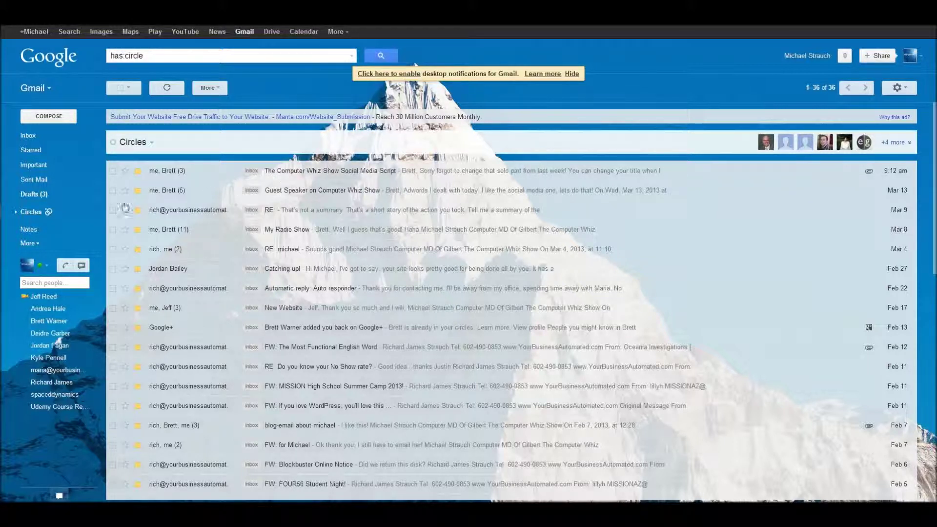
pyautogui.click(16, 211)
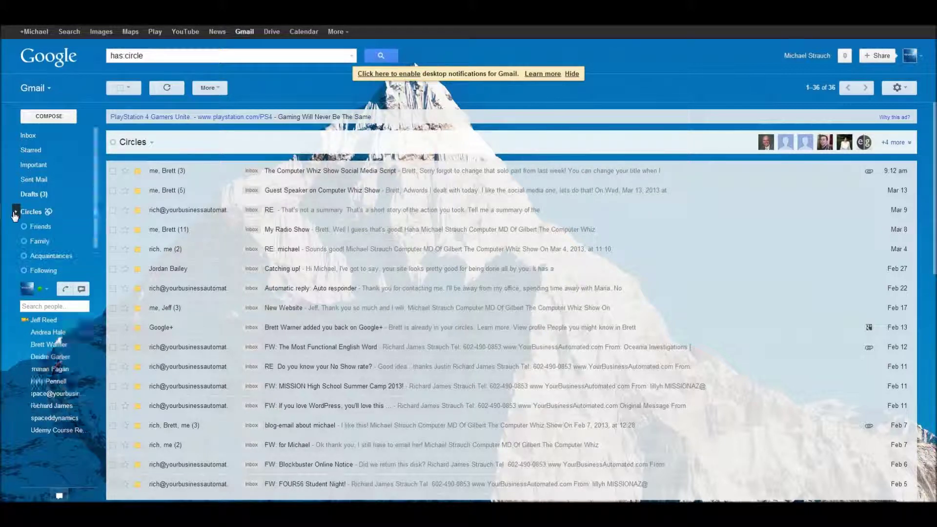
pyautogui.click(16, 211)
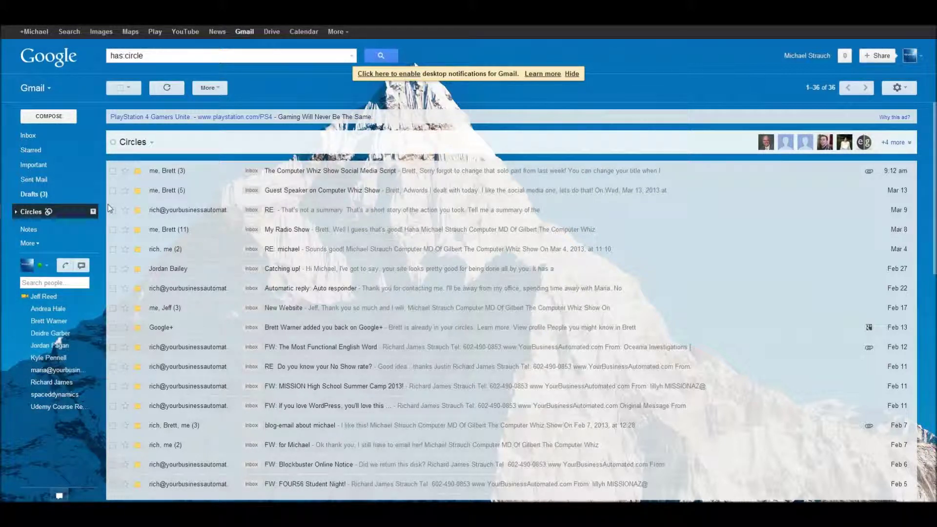
pyautogui.click(39, 136)
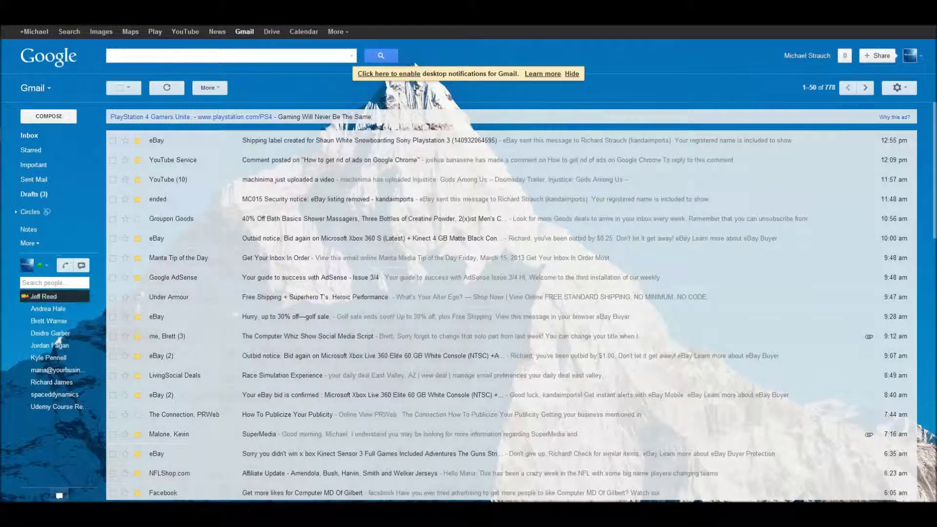
pyautogui.click(48, 91)
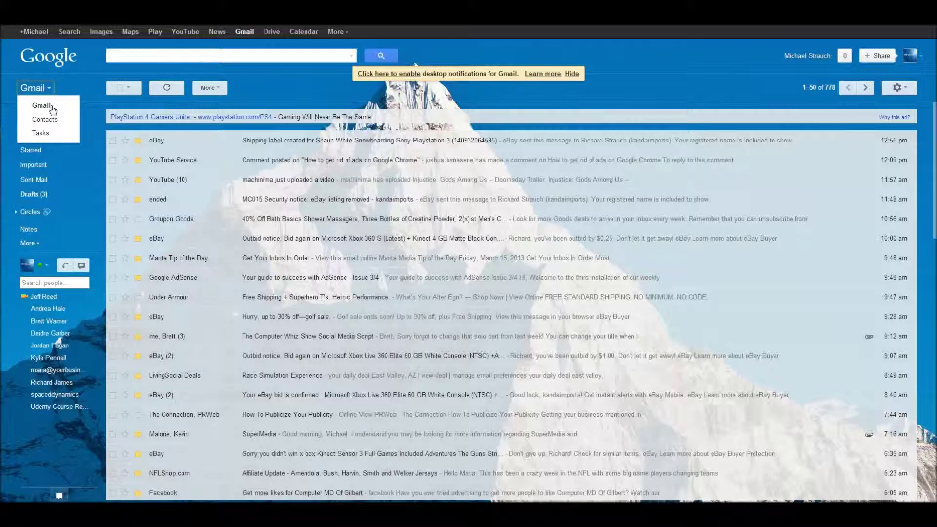
# Step: Switch to the Contacts list, starting and then discarding a blank new contact
pyautogui.click(46, 120)
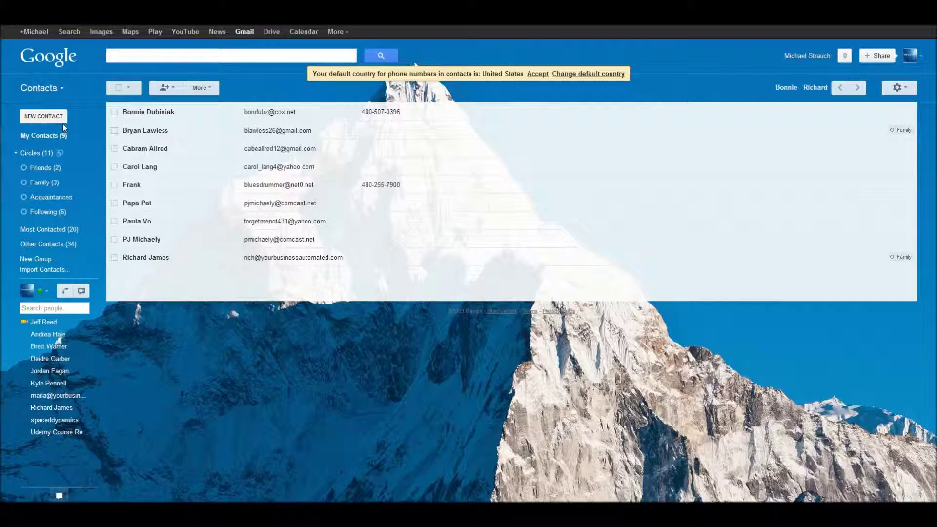
pyautogui.click(51, 117)
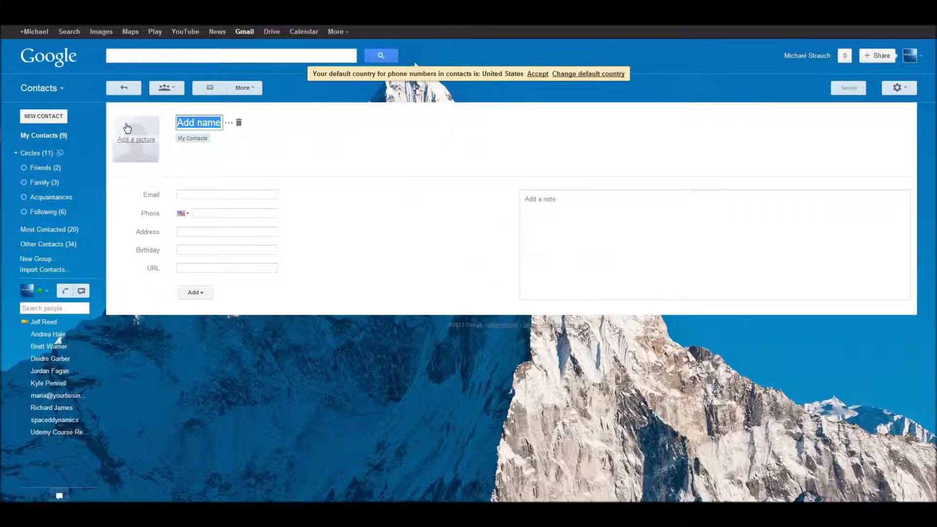
pyautogui.click(124, 89)
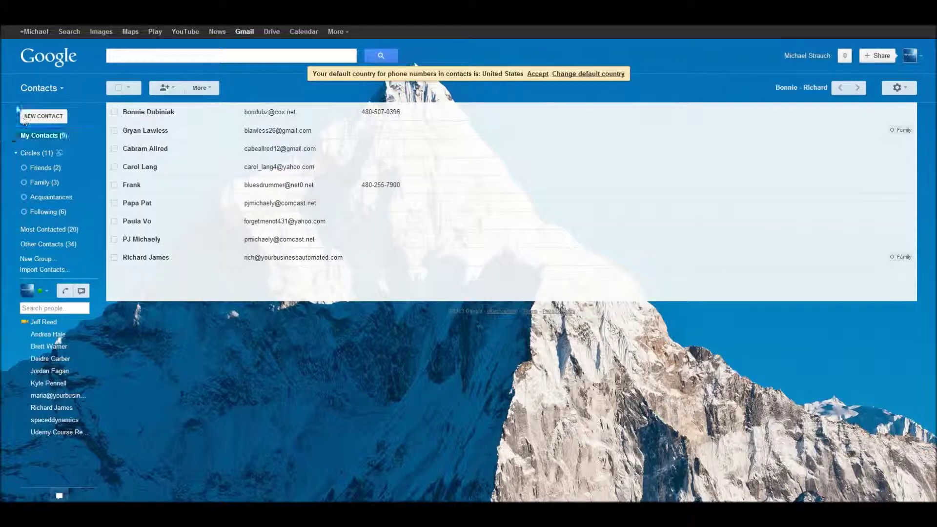
# Step: Open the Tasks panel and add a new empty task below Make video
pyautogui.click(58, 88)
pyautogui.click(45, 134)
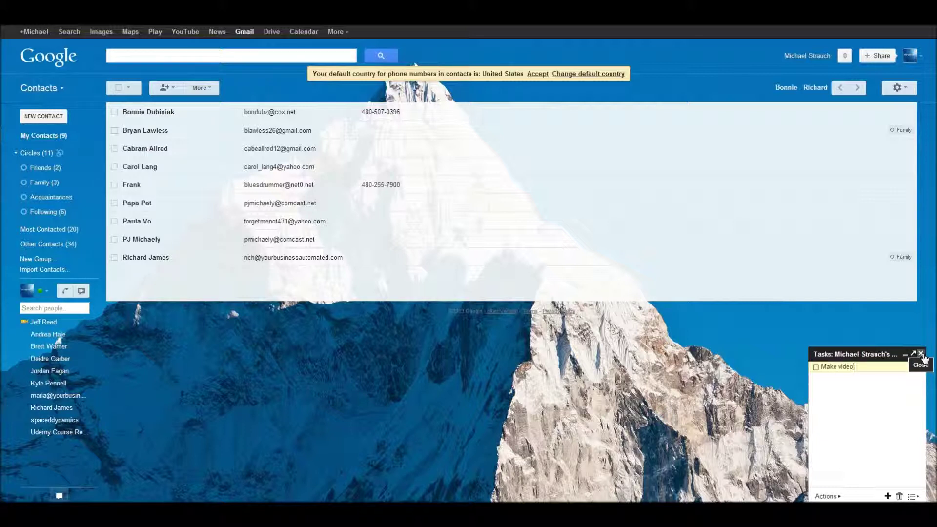
pyautogui.press('Return')
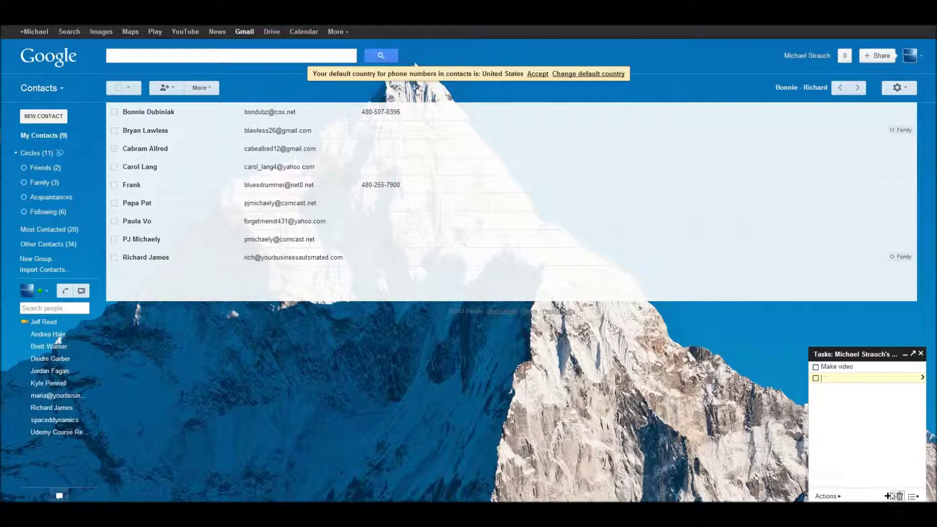
# Step: Mark Make video as done, close the task list and switch back to the Gmail inbox
pyautogui.click(816, 367)
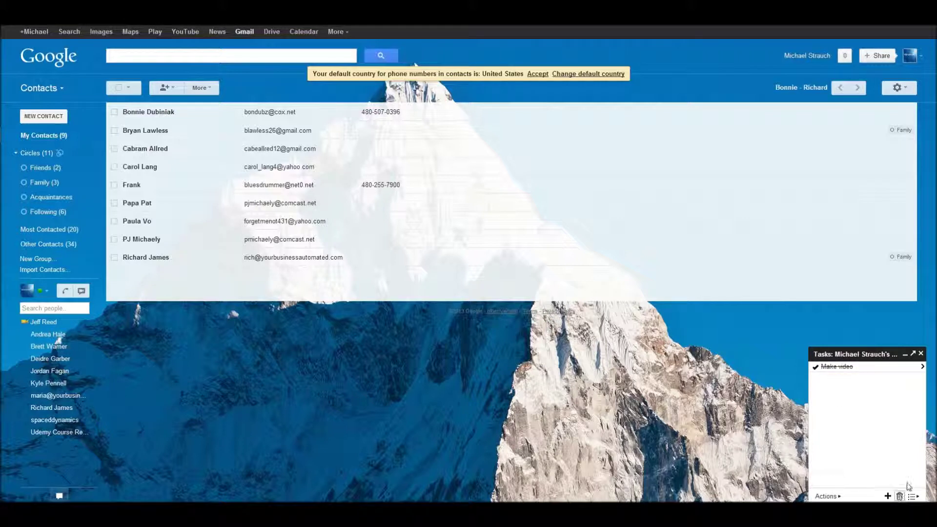
pyautogui.click(921, 353)
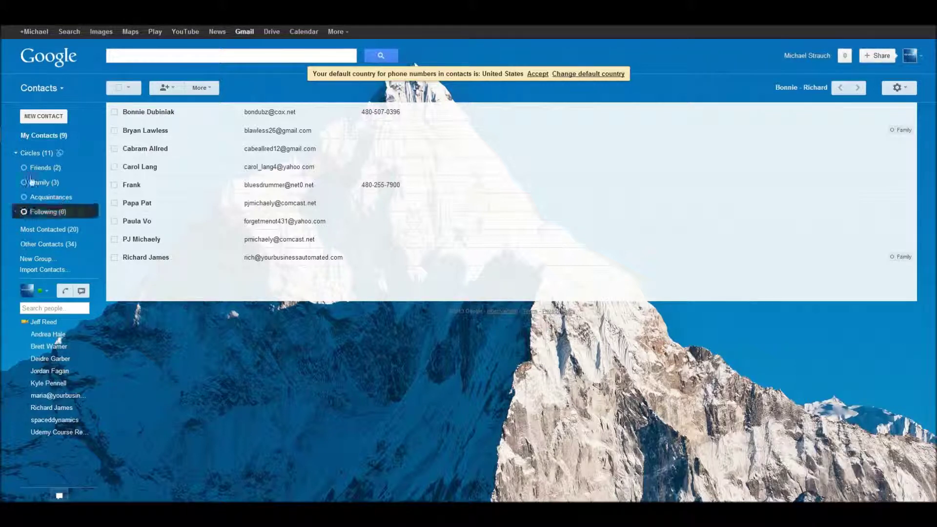
pyautogui.click(41, 88)
pyautogui.click(39, 103)
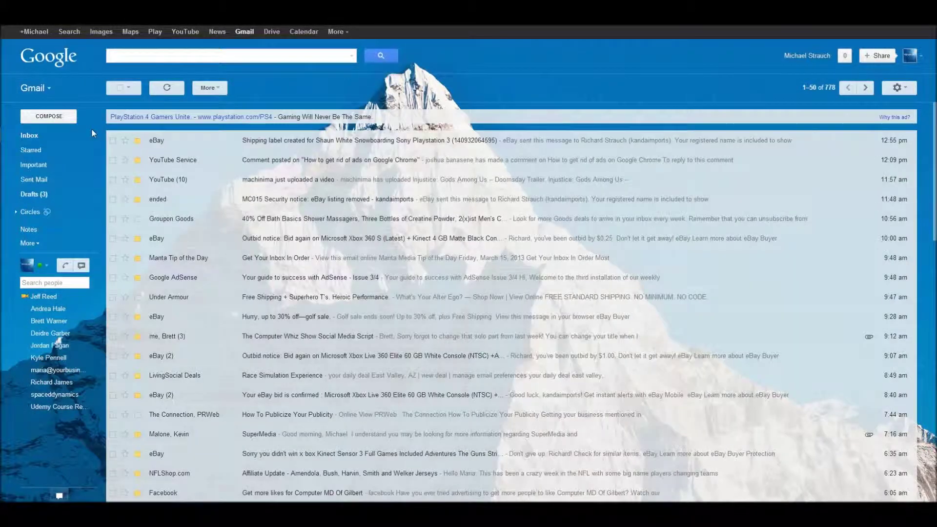
# Step: Bring up the Call phone dialer and close it again
pyautogui.click(66, 266)
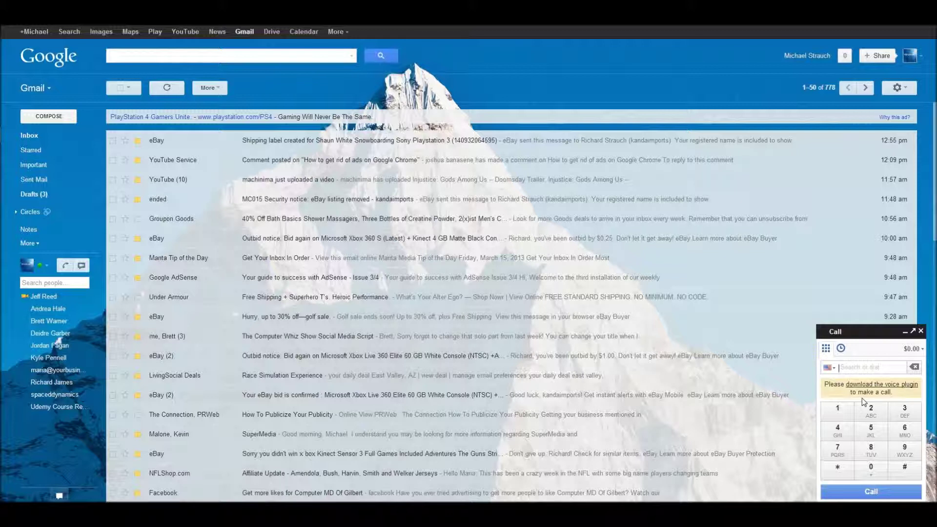
pyautogui.click(921, 332)
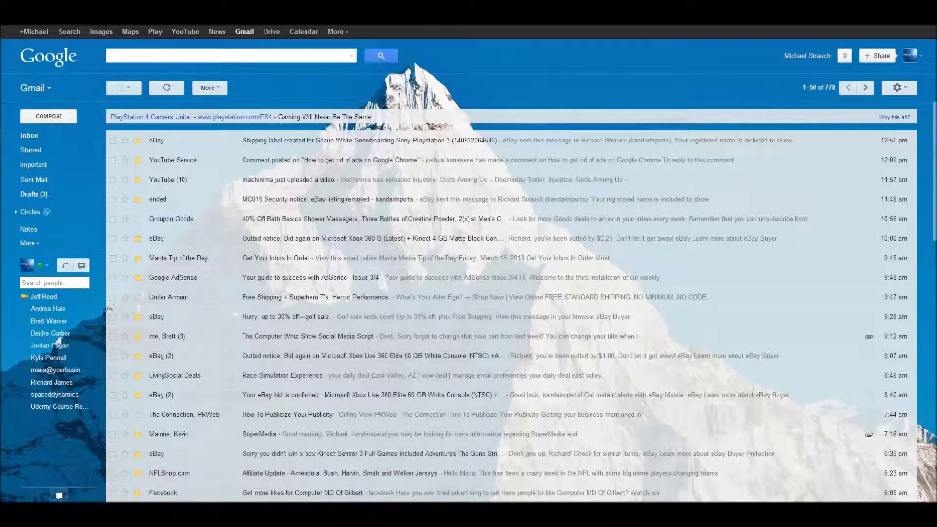
# Step: Type 'e' into the mail search box, then clear it
pyautogui.moveTo(48, 309)
pyautogui.click(247, 52)
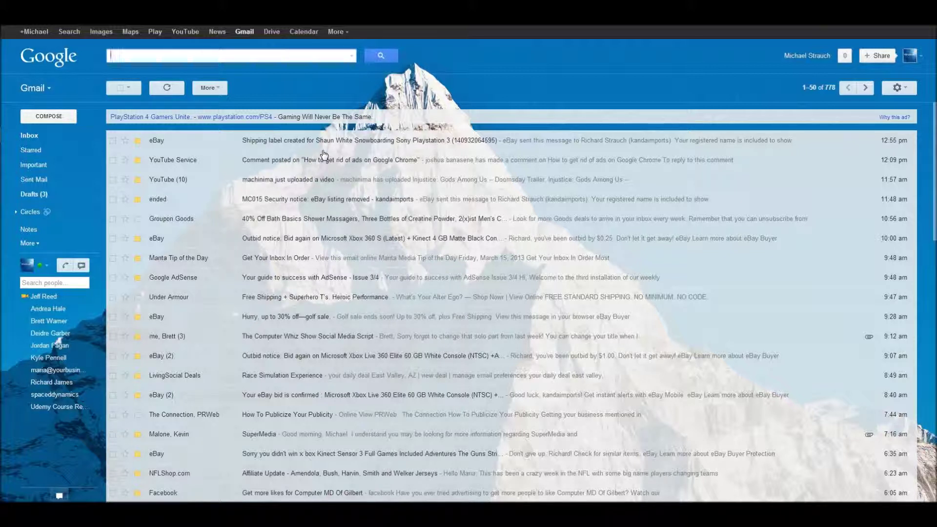
pyautogui.write('e')
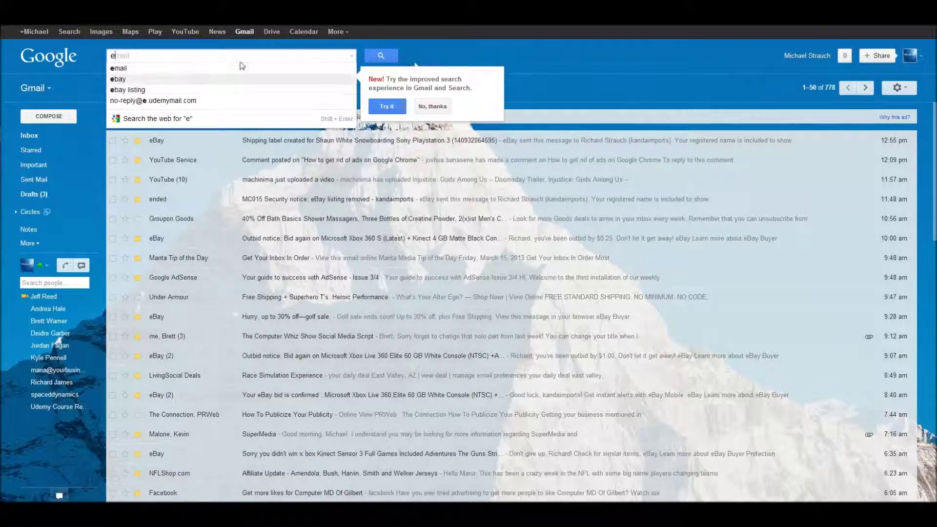
pyautogui.press('BackSpace')
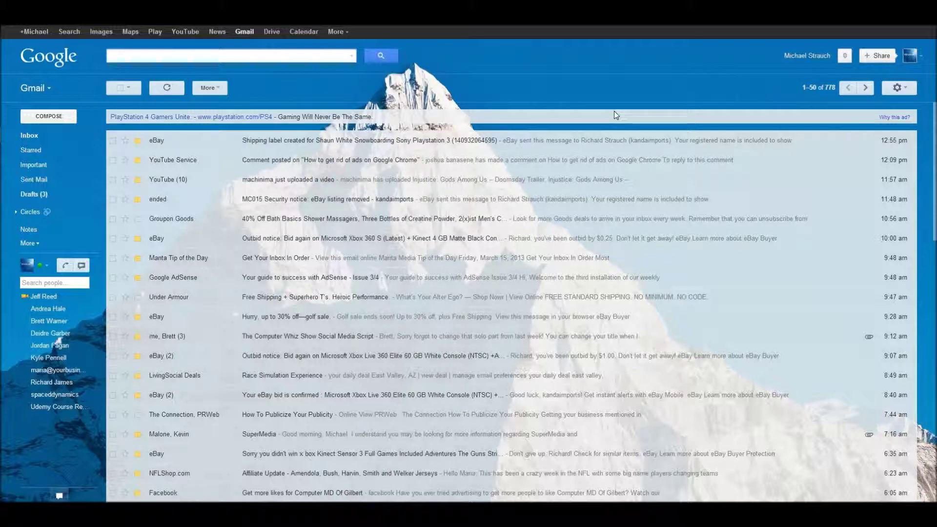
# Step: Open Gmail Settings, look over the General tab, and show Forwarding and POP/IMAP
pyautogui.click(908, 89)
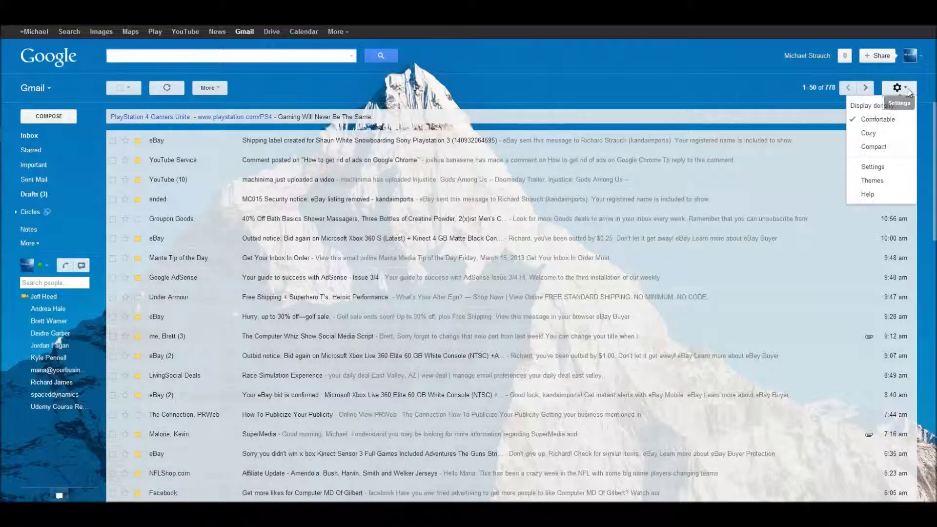
pyautogui.click(886, 167)
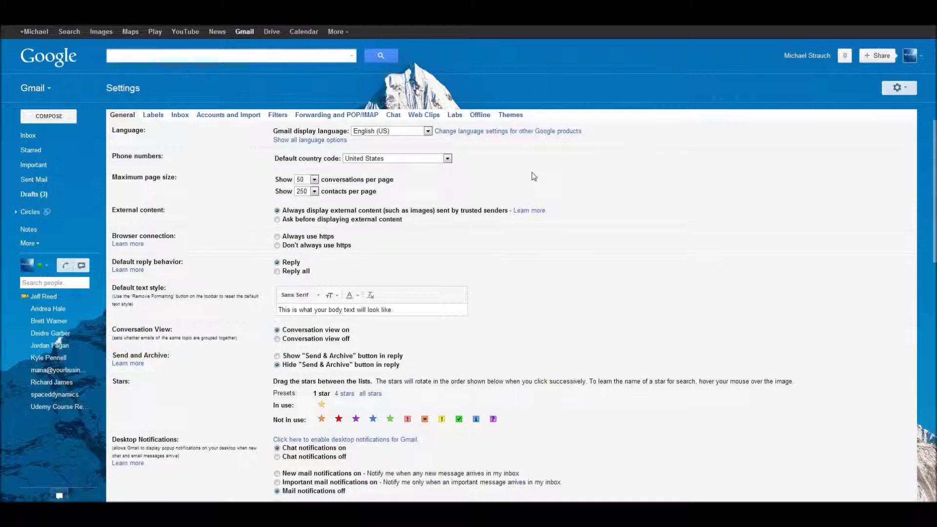
pyautogui.scroll(-13, 534, 177)
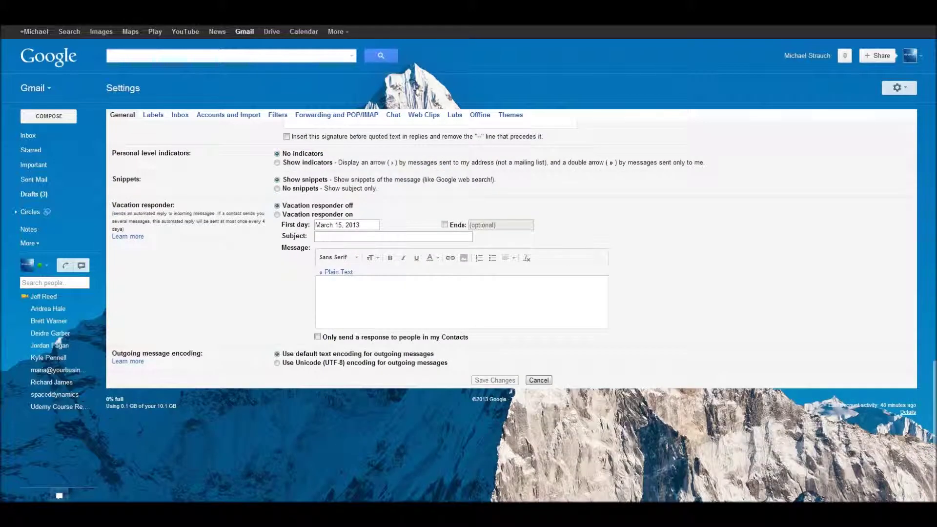
pyautogui.scroll(13, 352, 207)
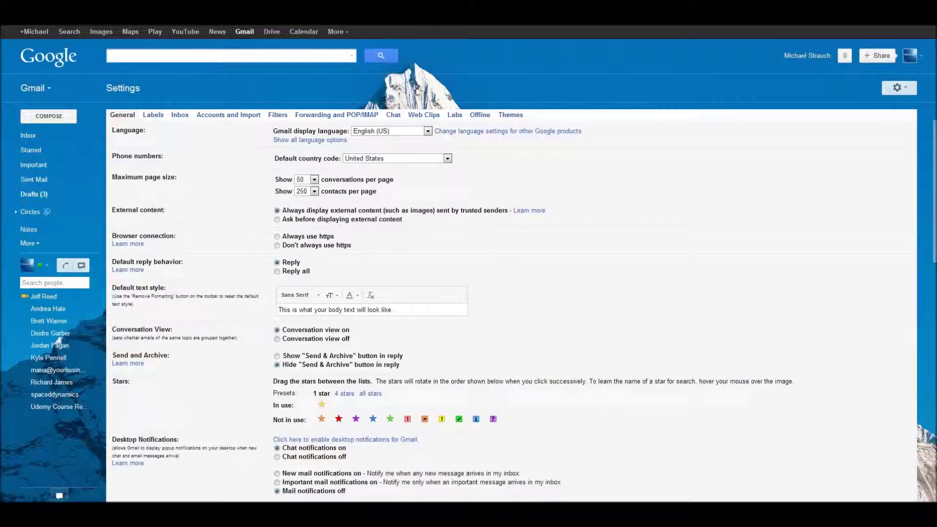
pyautogui.click(326, 116)
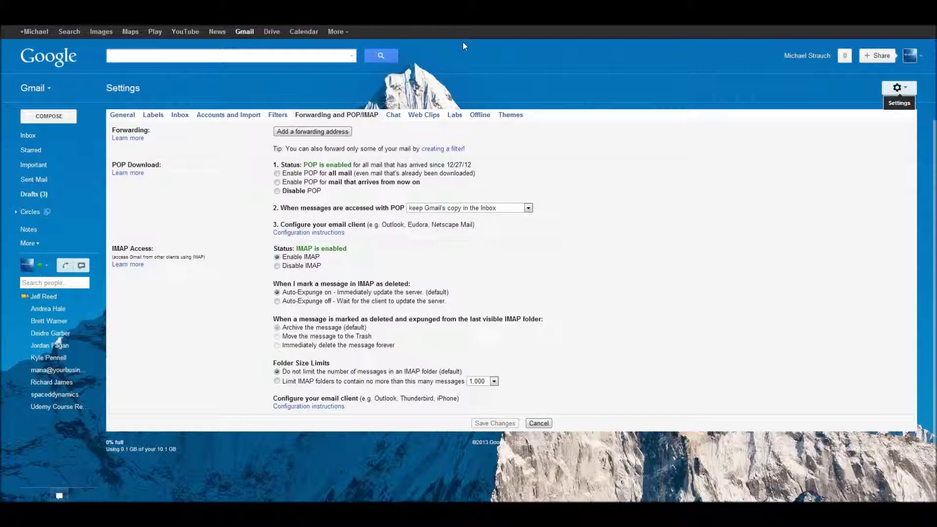
pyautogui.click(913, 89)
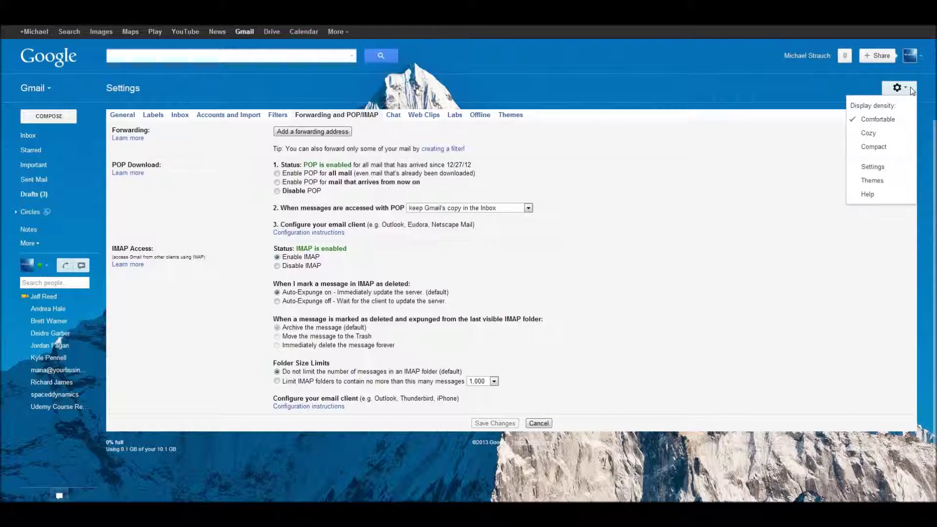
# Step: Browse the Themes gallery from the gear menu, then return to the Inbox
pyautogui.click(872, 180)
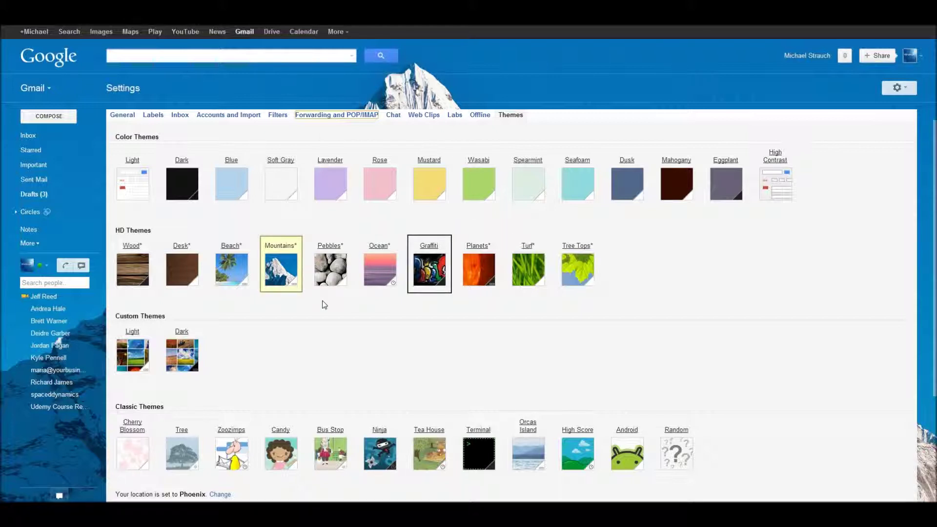
pyautogui.click(899, 88)
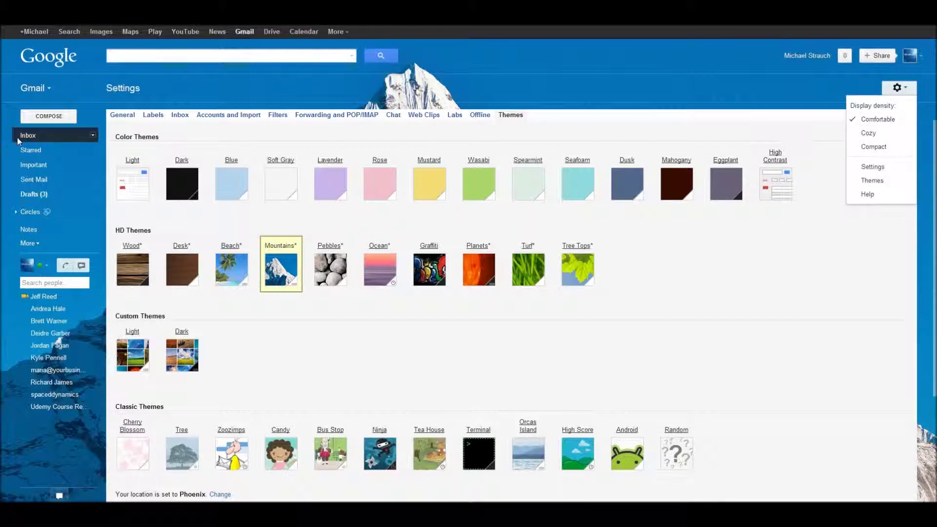
pyautogui.click(44, 135)
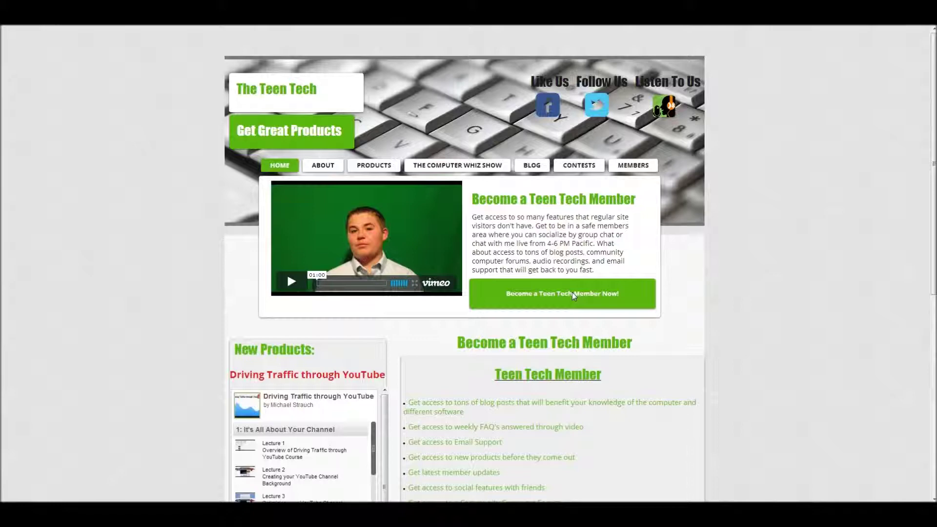
# Step: Jump to the Teen Tech Member benefits and review the 100% FREE membership section
pyautogui.click(572, 292)
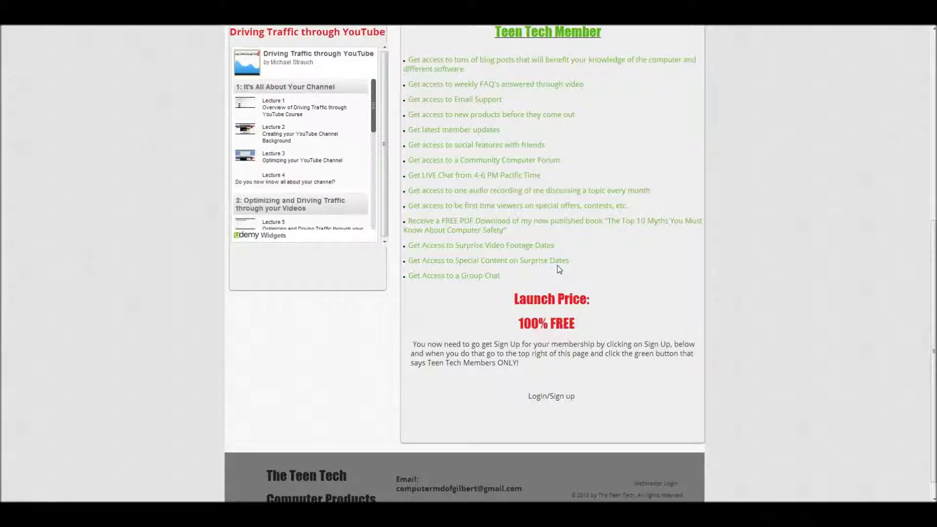
pyautogui.scroll(7, 560, 270)
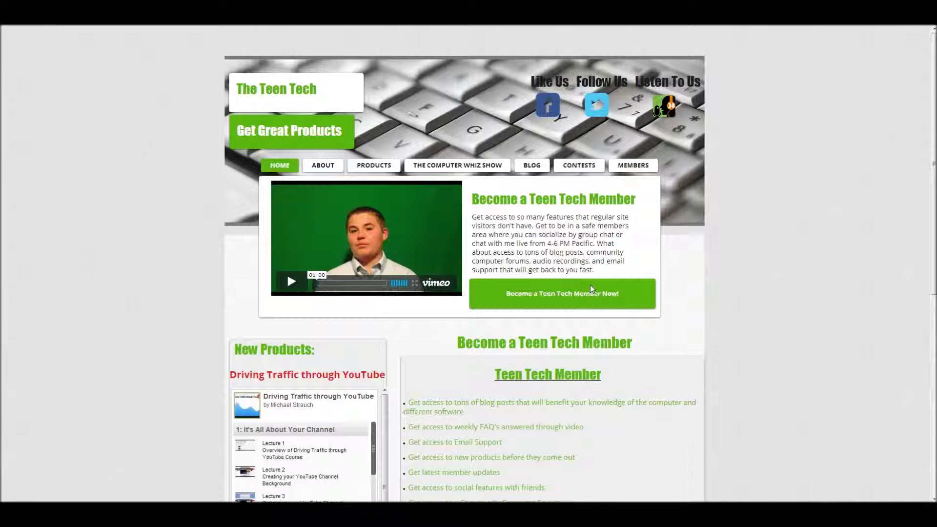
pyautogui.scroll(-3, 590, 288)
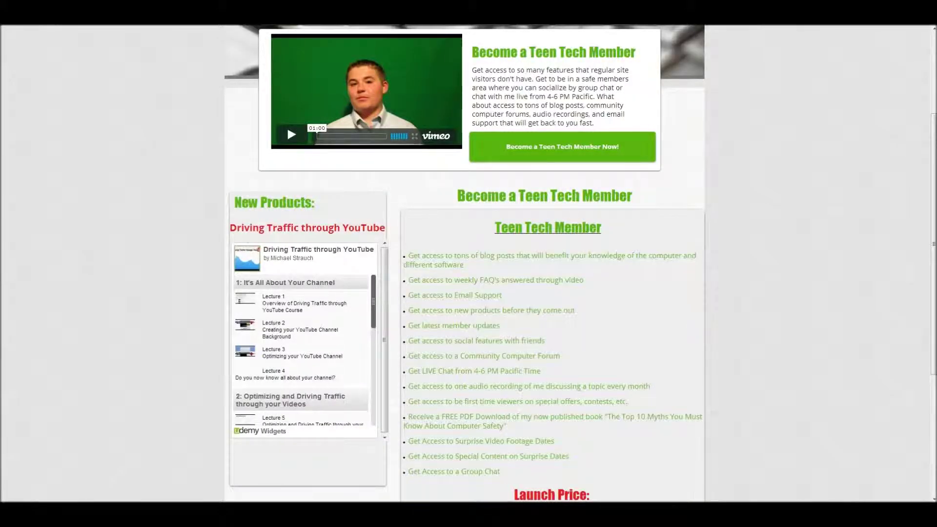
pyautogui.scroll(-1, 331, 200)
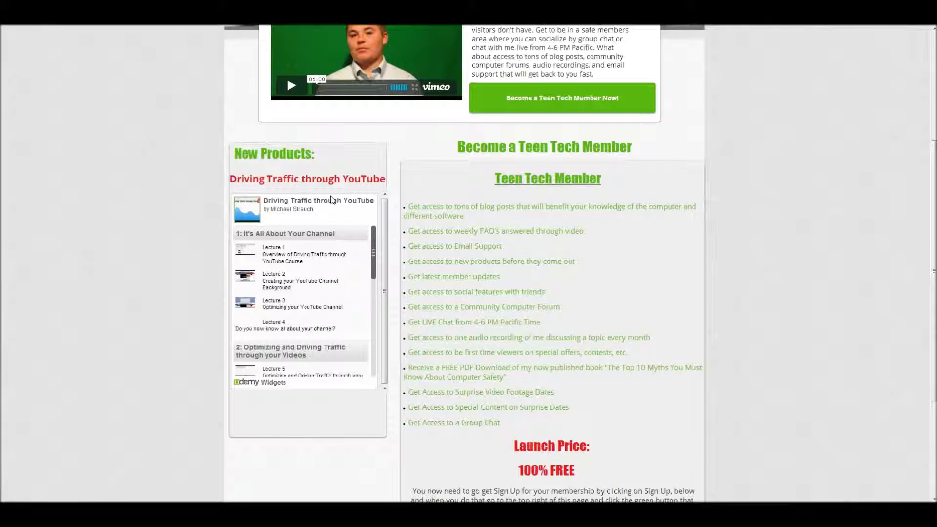
pyautogui.scroll(2, 303, 128)
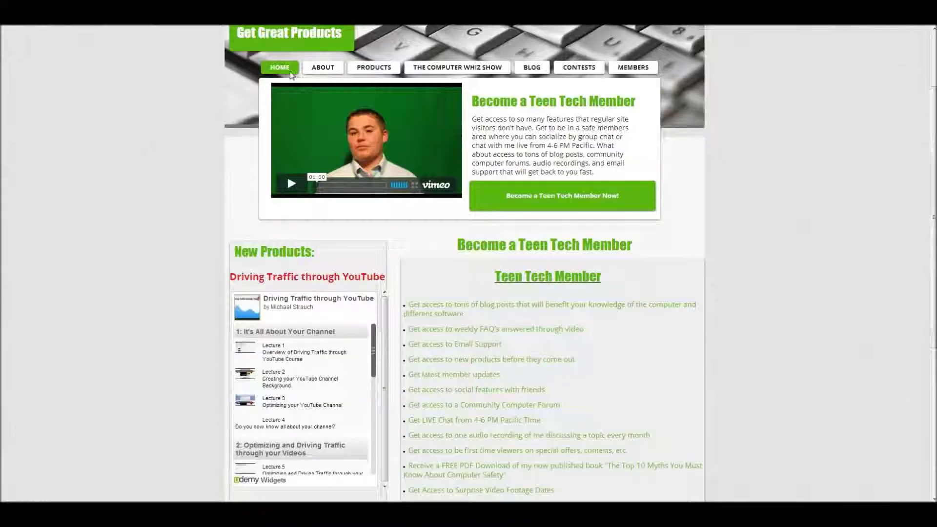